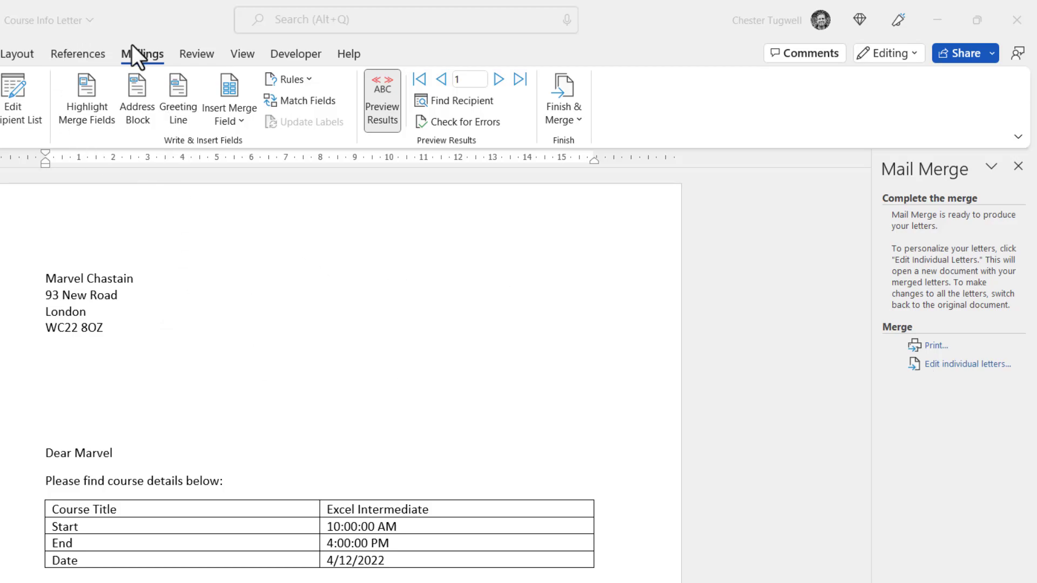
Step: Show the Finish & Merge options for the course info letter merge
click(579, 116)
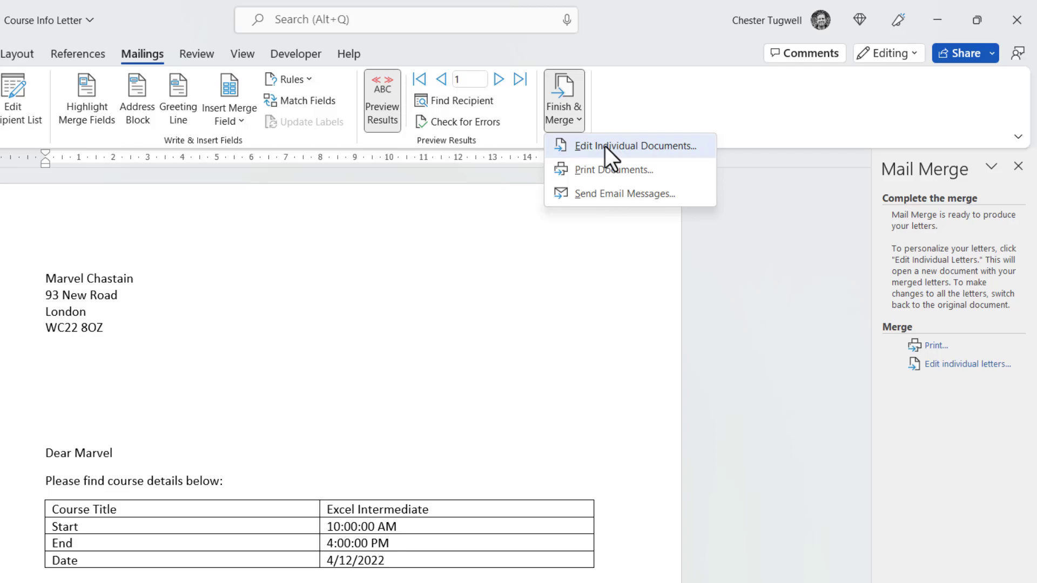
Step: Apply the Heading 1 style to the empty first line of the letter
click(605, 147)
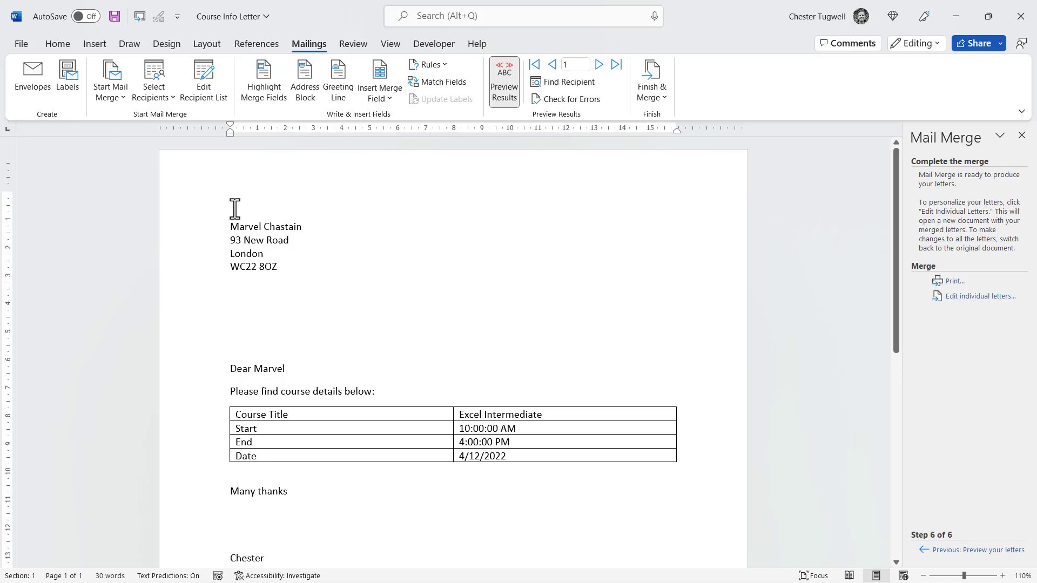
click(57, 43)
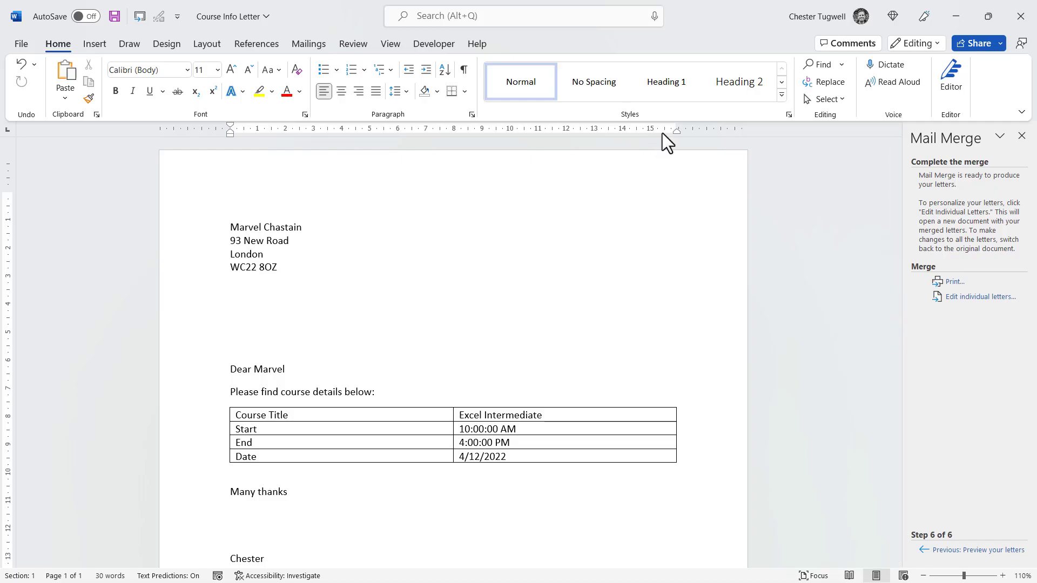
click(669, 84)
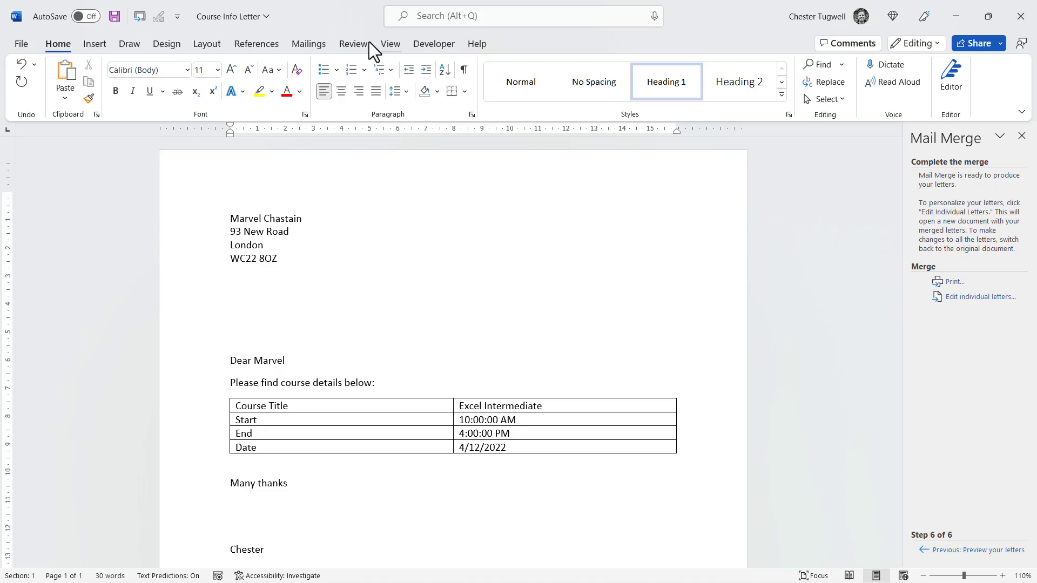
Step: Merge all records into a new document of individual letters via Edit Individual Documents
click(313, 46)
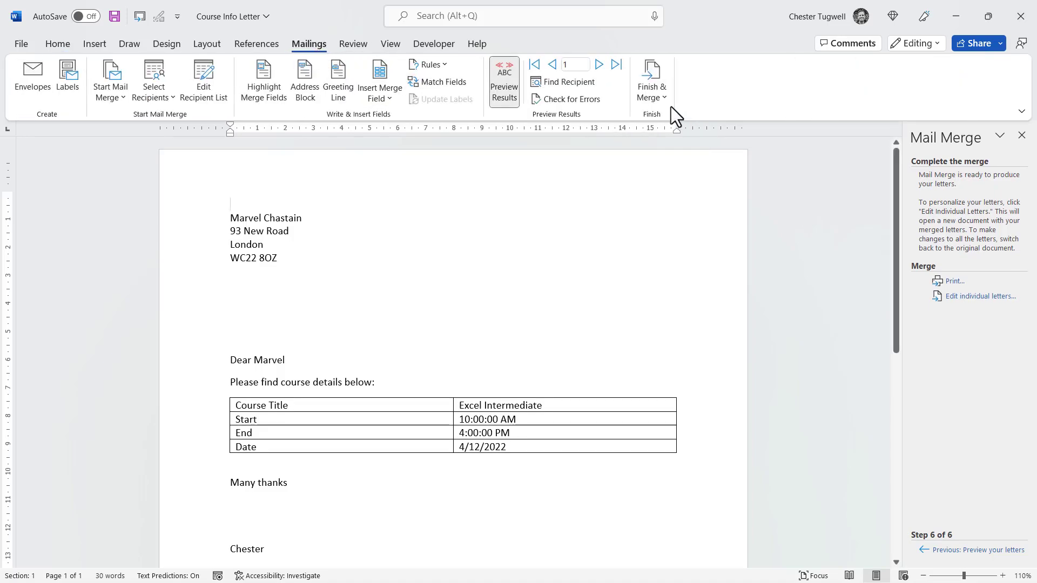
click(653, 91)
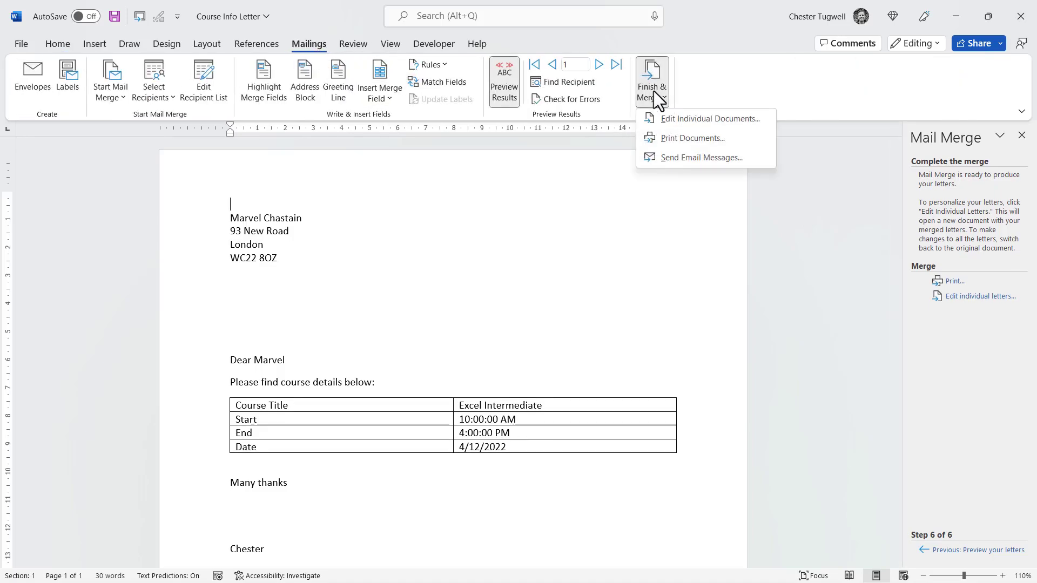
click(676, 123)
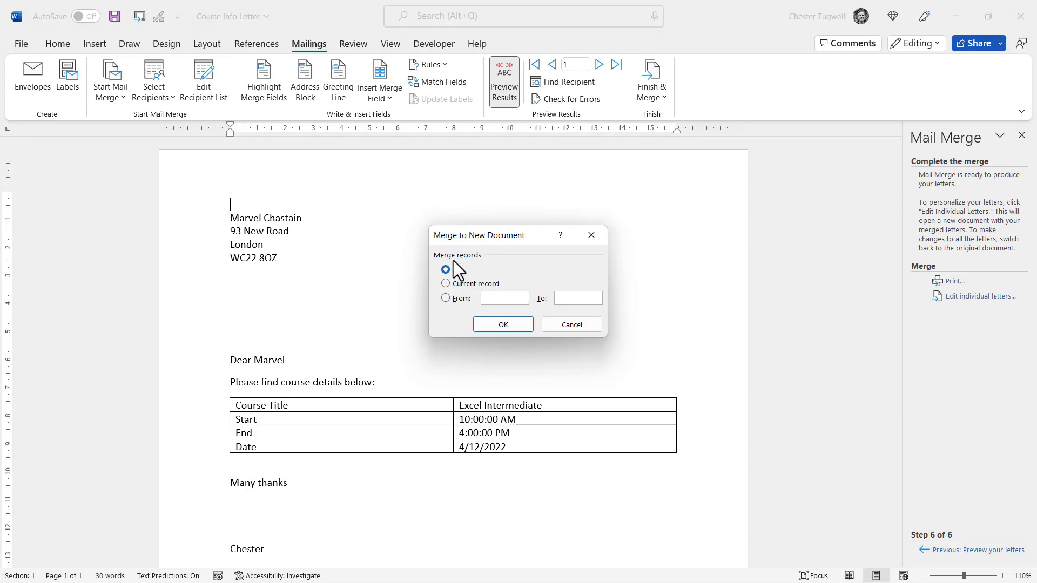
click(498, 322)
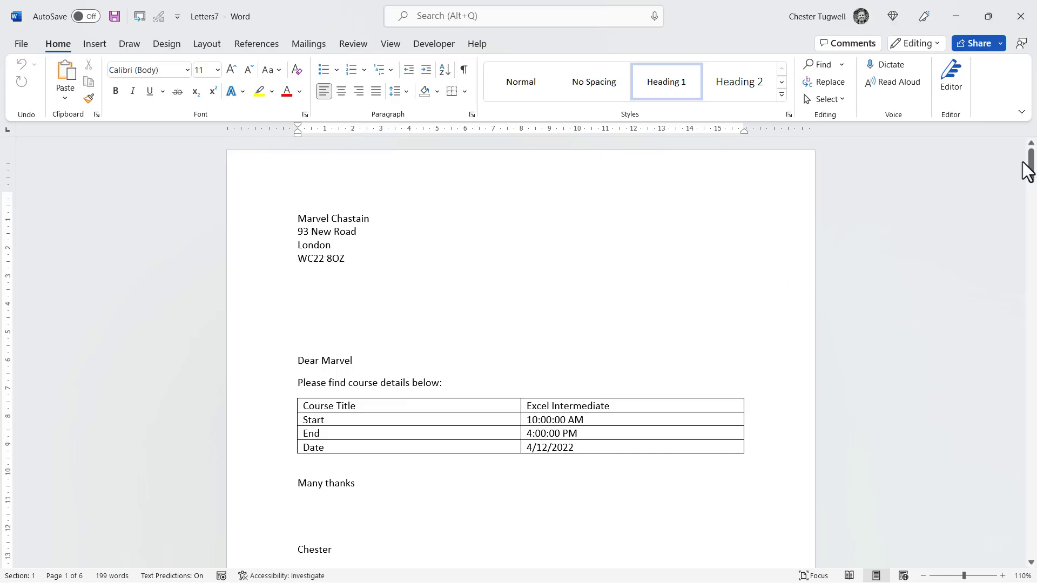
drag(1031, 168, 1031, 158)
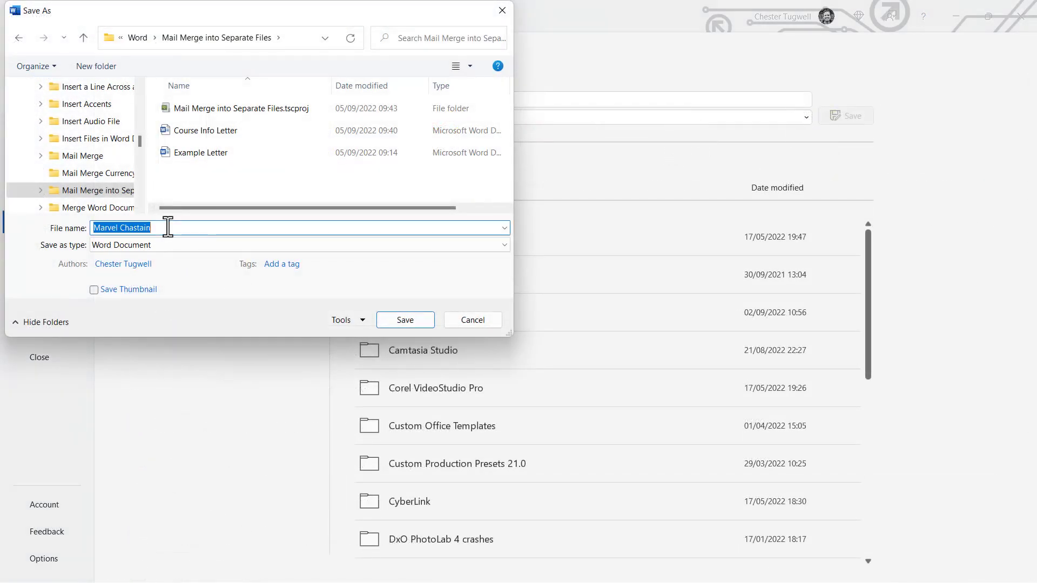
text(All let)
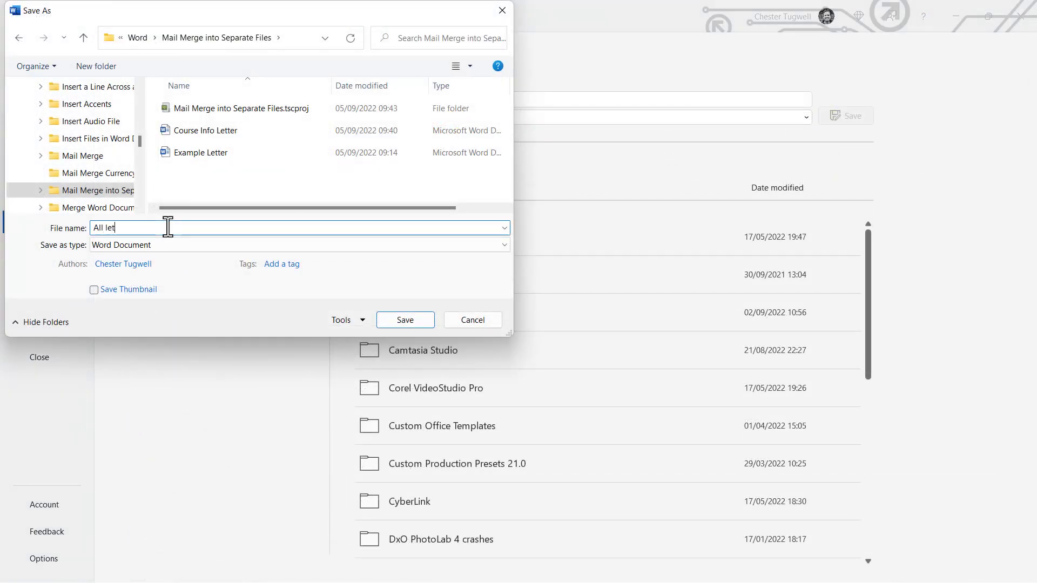
text(ters)
Step: Confirm saving the merged document as 'All letters'
key(Return)
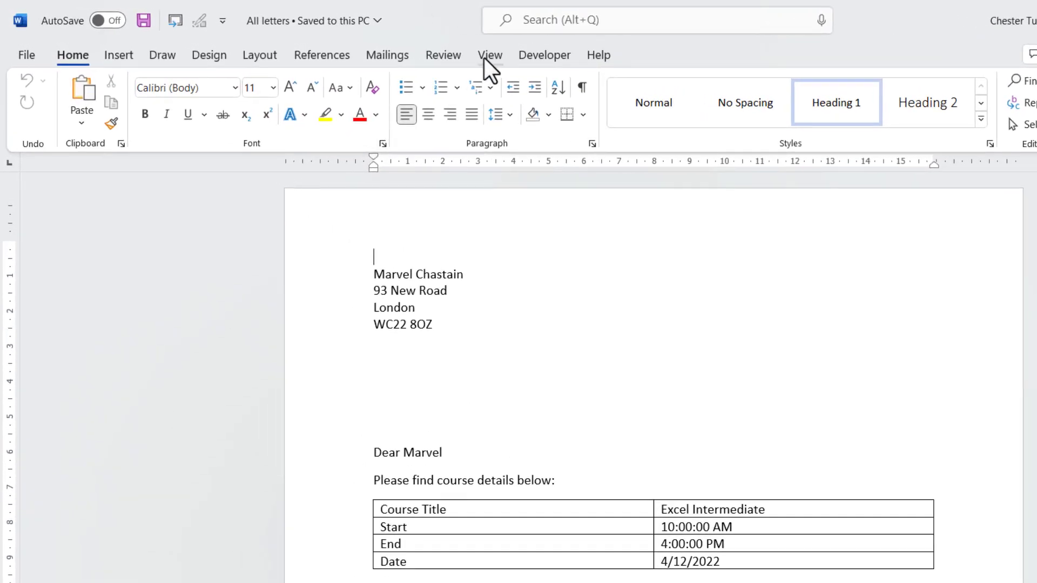
Step: In Outline view, create a subdocument per letter from the whole document and save it
click(490, 54)
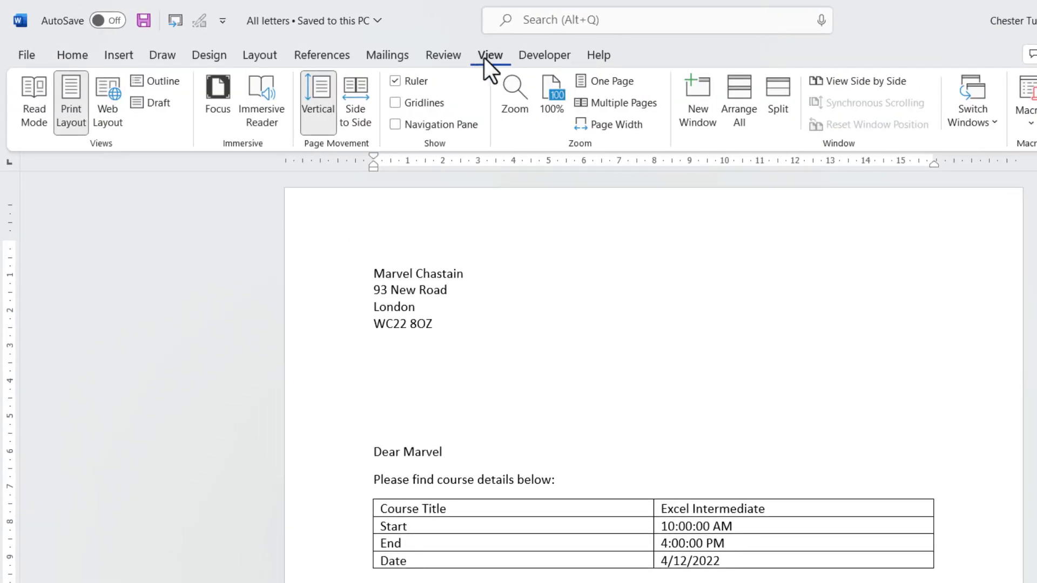
click(163, 81)
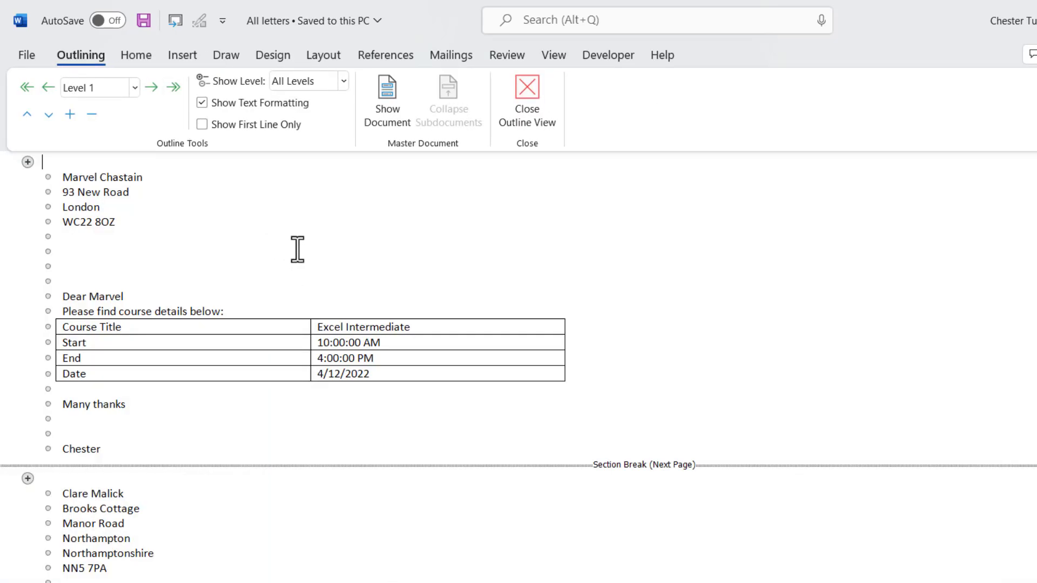
key(ctrl+a)
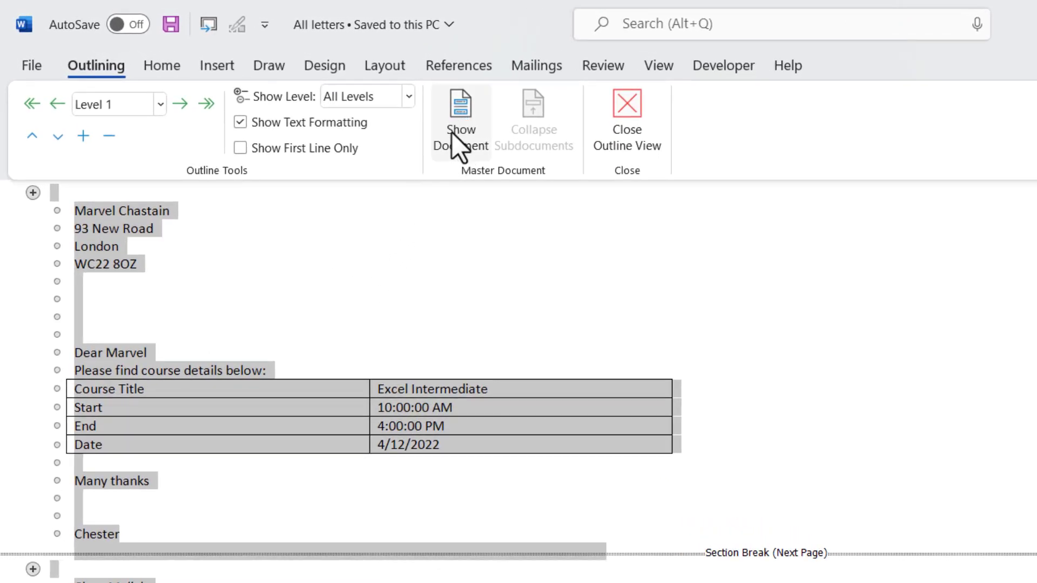
click(451, 133)
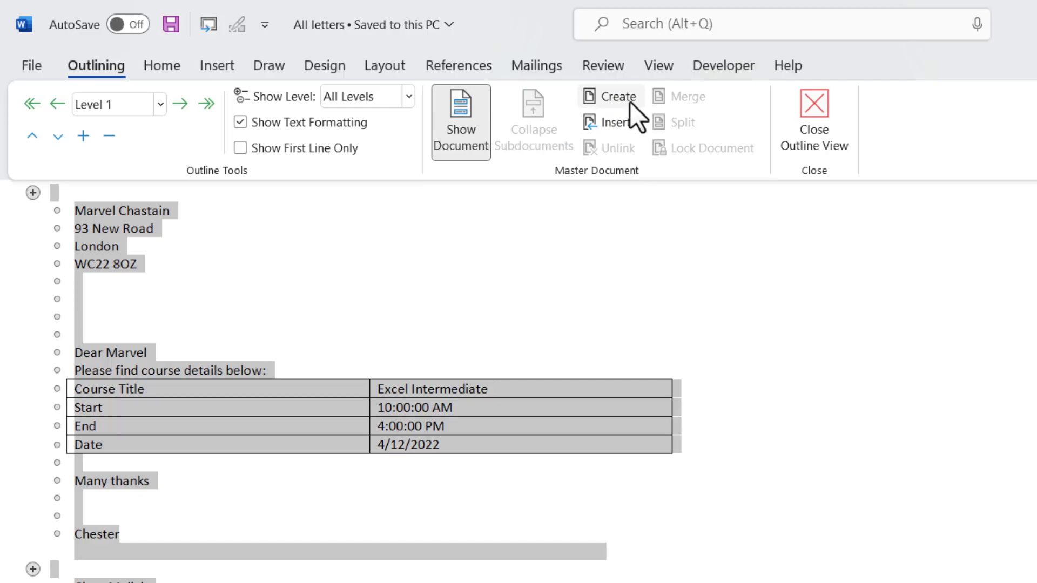
click(630, 102)
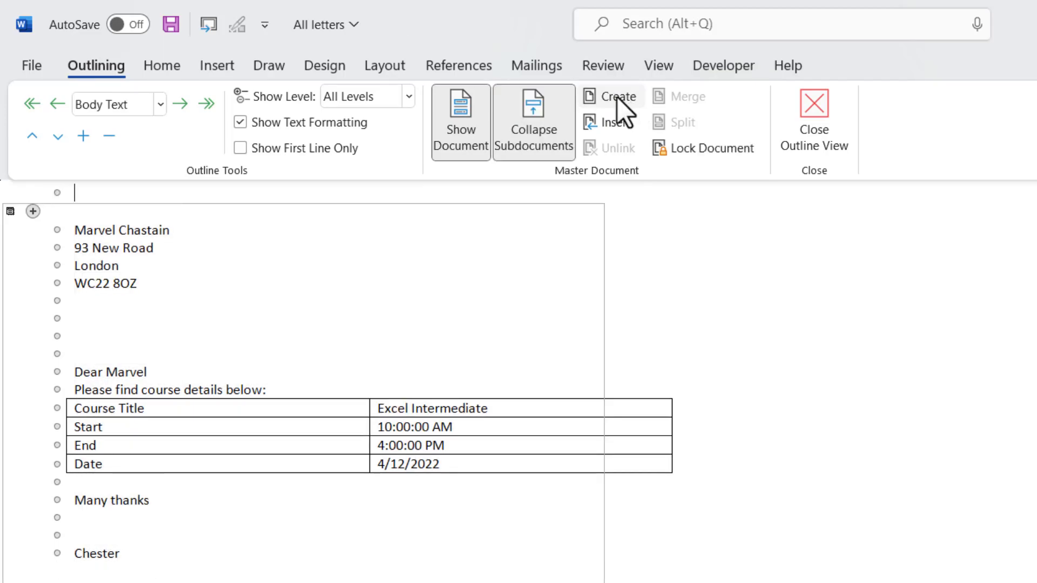
click(174, 27)
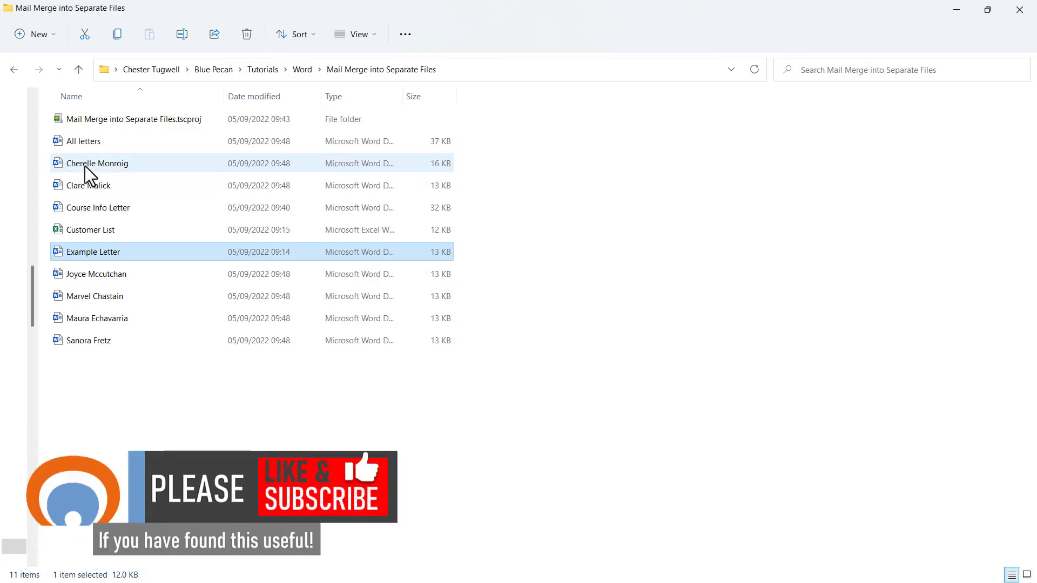
double_click(82, 188)
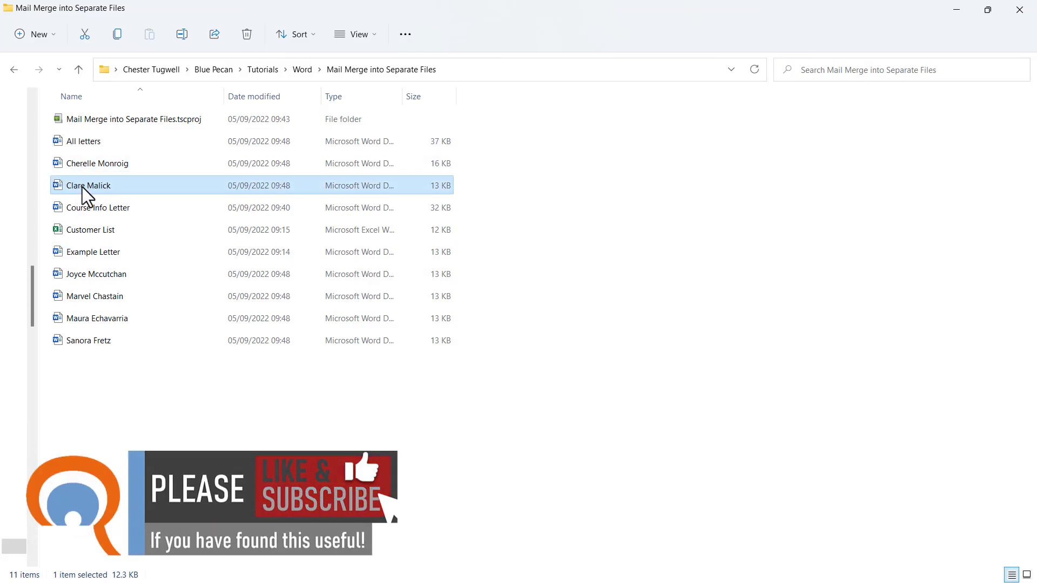